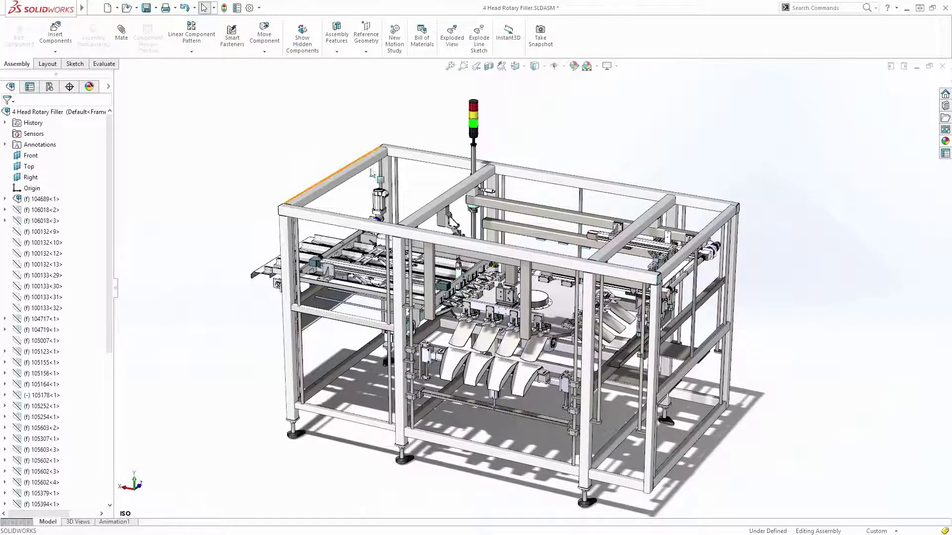
Orbit the rotary filler assembly to a higher view and zoom in on the central cylinder.
middle_click_drag(419, 180, 400, 231)
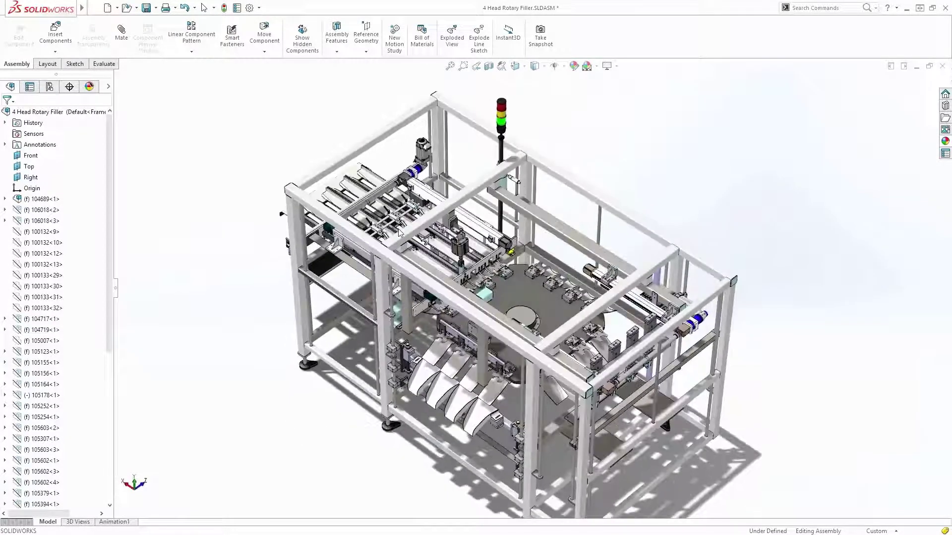
left_click(463, 66)
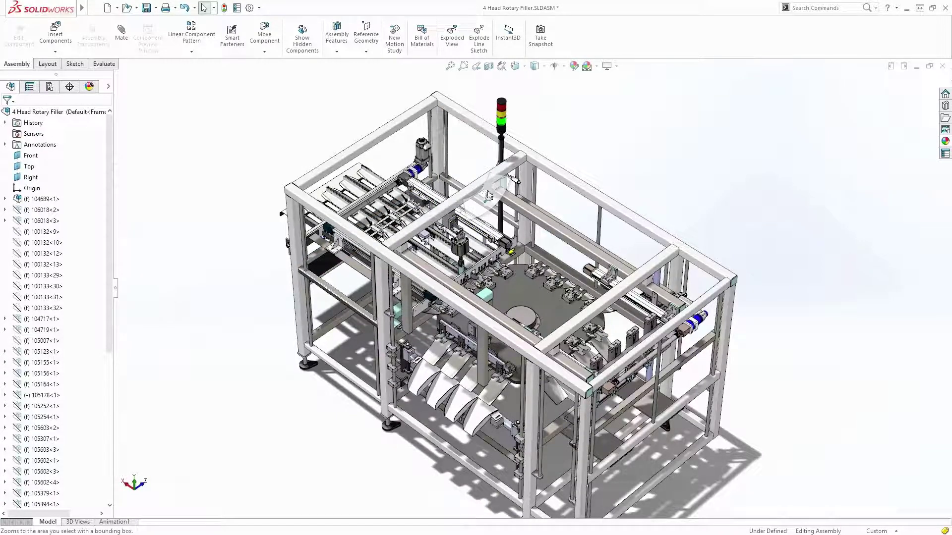
left_click_drag(413, 220, 507, 276)
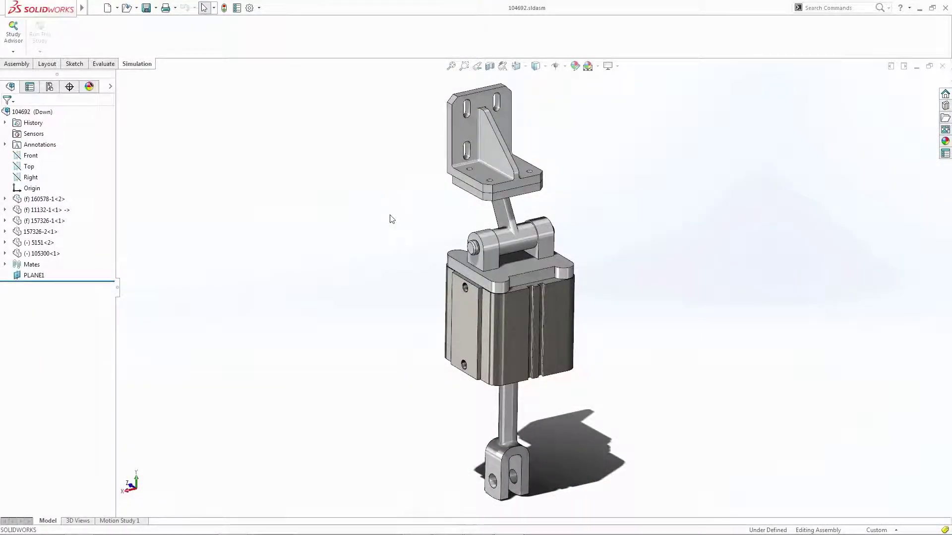
Create a new Static study named Lifter from the Study Advisor.
left_click(13, 51)
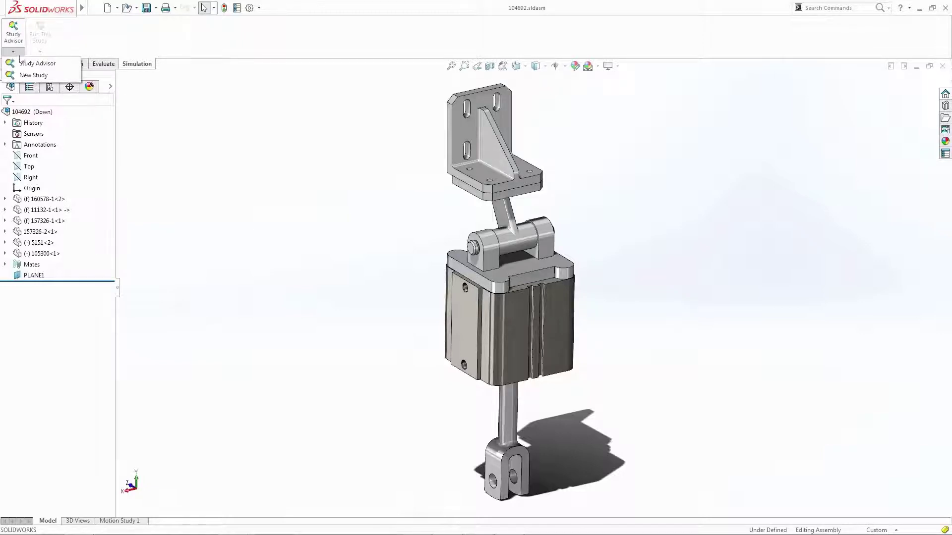
left_click(25, 74)
type("Lifter")
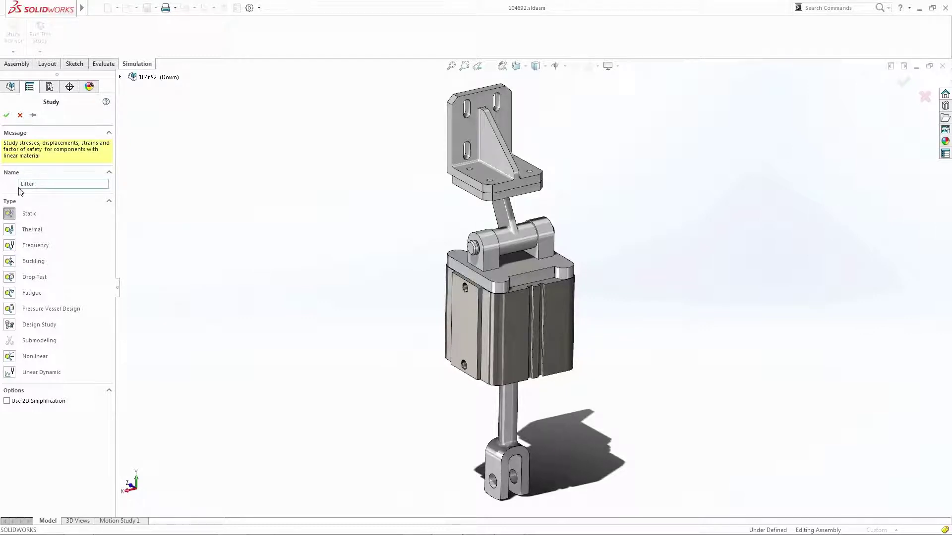
left_click(7, 115)
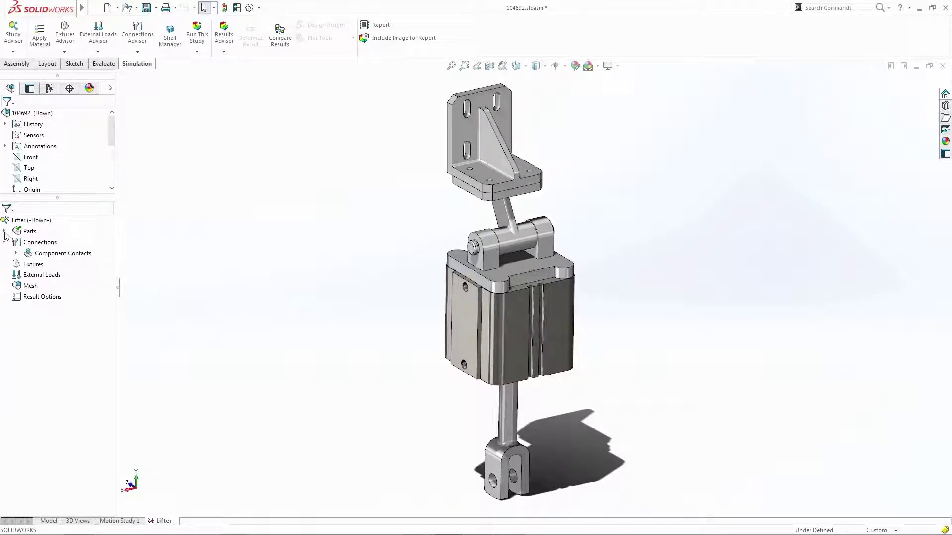
Apply a Fixed Geometry fixture to the top bracket's back mounting face.
left_click(5, 231)
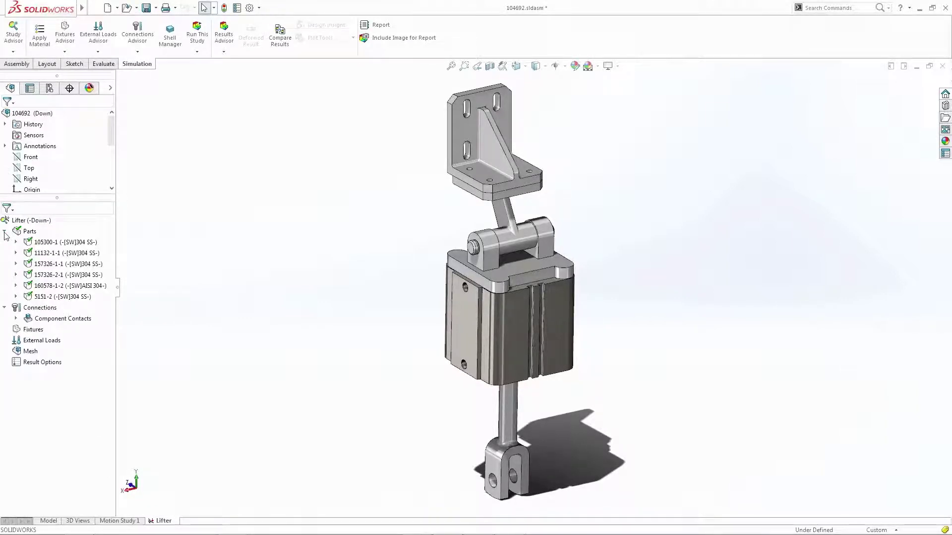
left_click(5, 231)
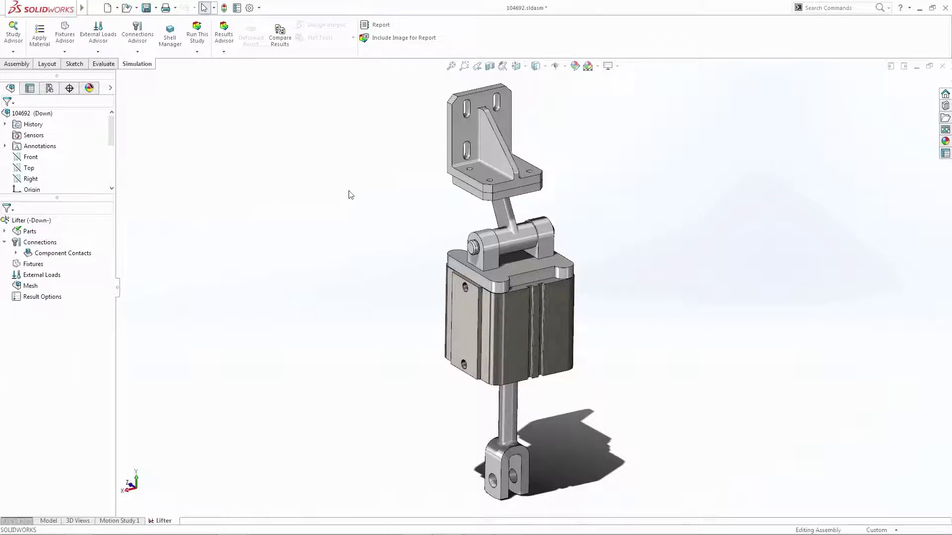
middle_click_drag(346, 198, 499, 207)
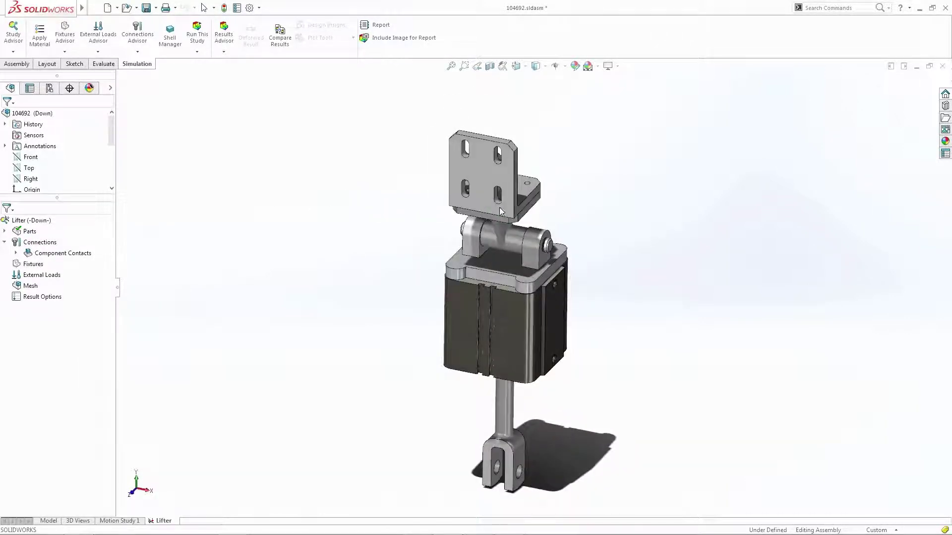
left_click(487, 176)
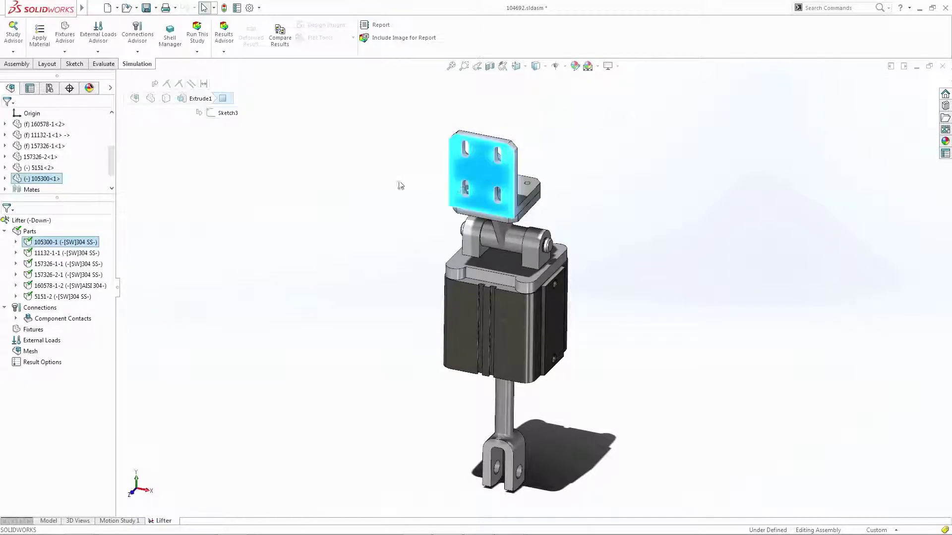
right_click_drag(415, 181, 414, 162)
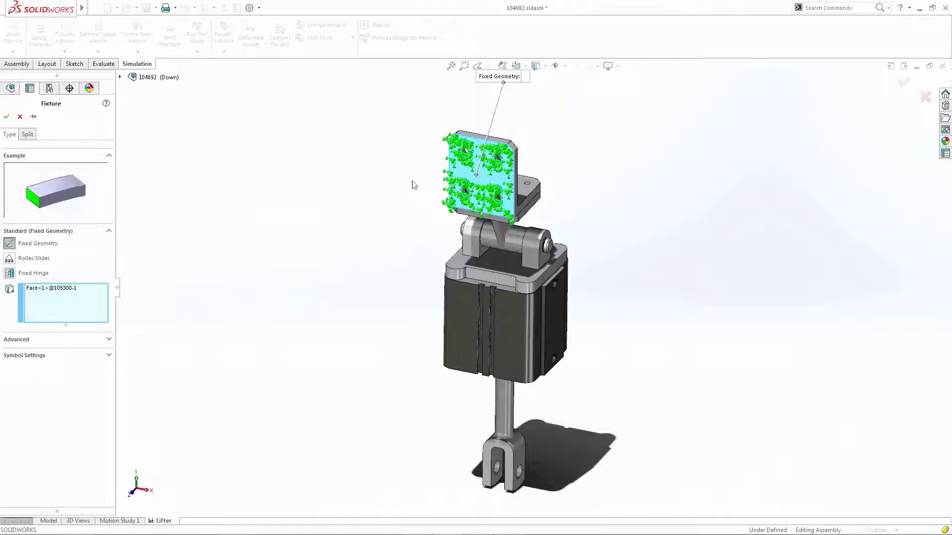
right_click(414, 186)
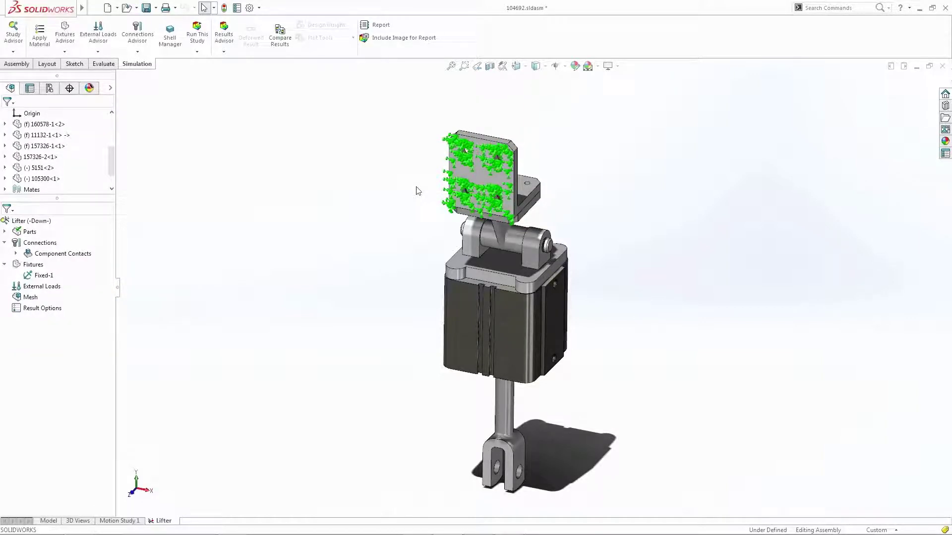
right_click_drag(416, 191, 415, 207)
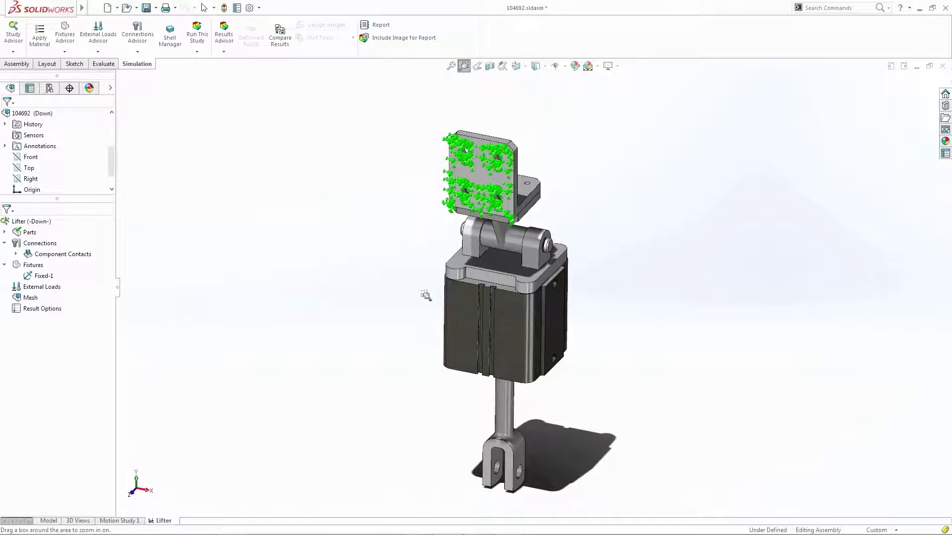
left_click_drag(418, 380, 612, 517)
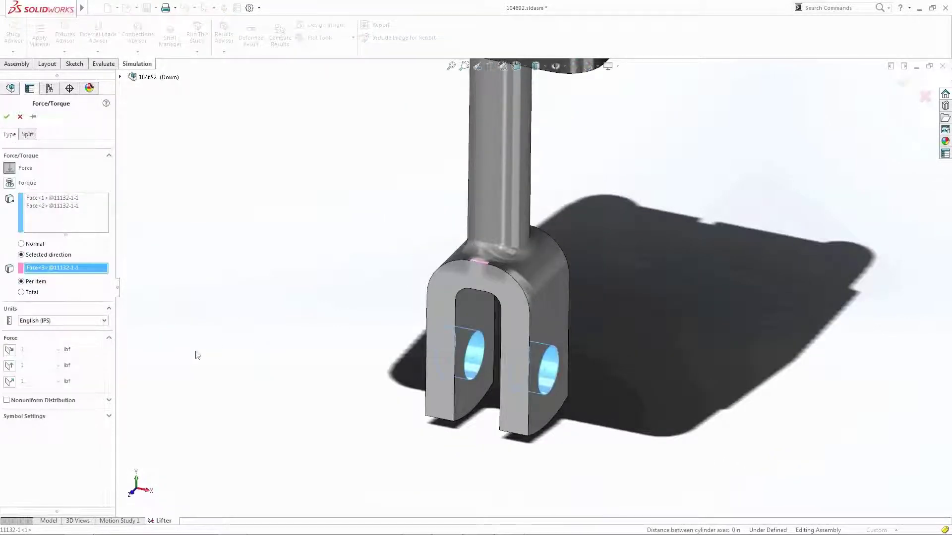
Load both clevis hole faces with a reversed 600 lbf force normal to the plane.
left_click(11, 381)
type("600")
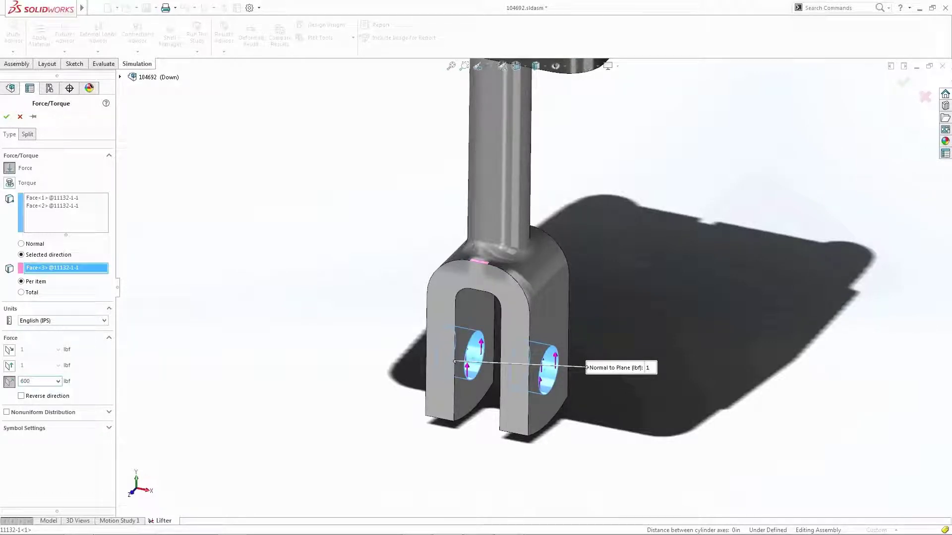
left_click(21, 396)
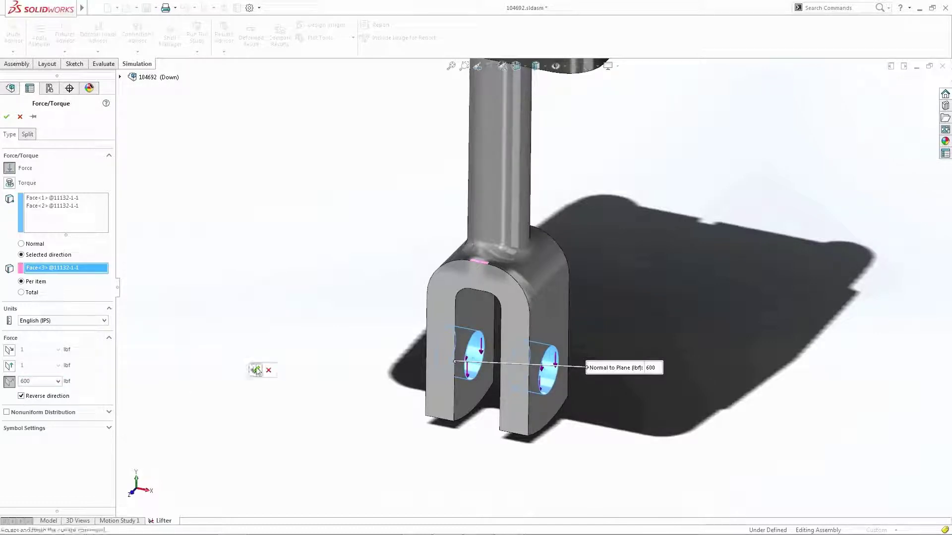
left_click(256, 371)
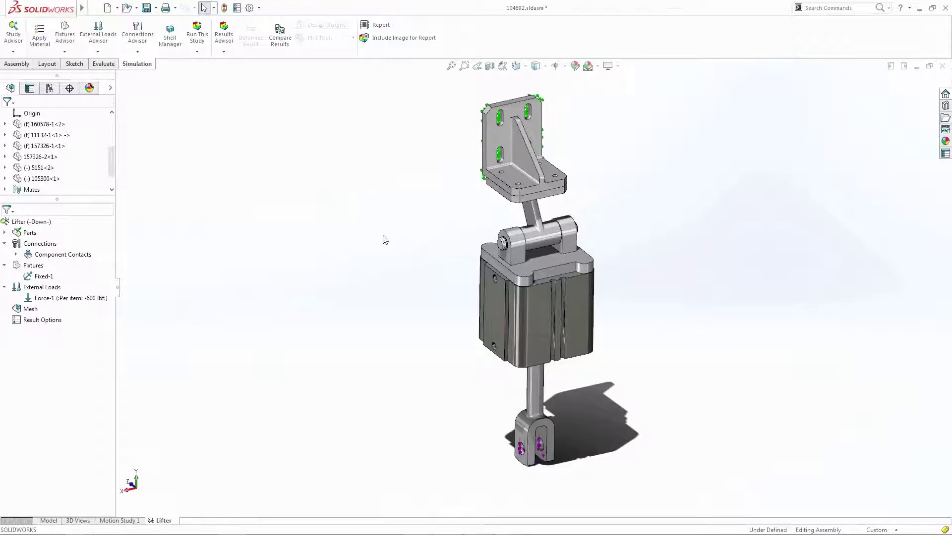
key("ctrl+shift+z")
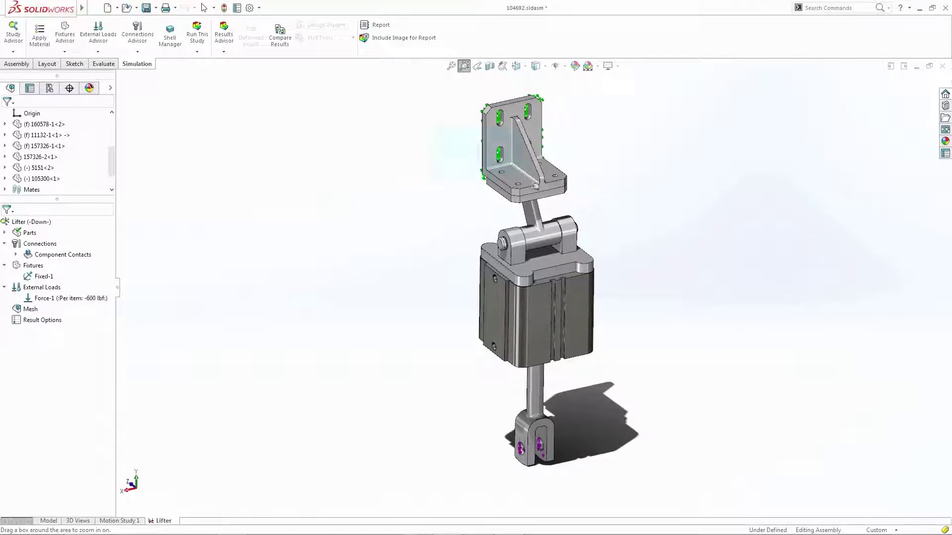
Add an Alloy Steel bolt connector at the upper bracket hole: 0.375 in head, 0.25 in shank.
left_click_drag(456, 95, 617, 233)
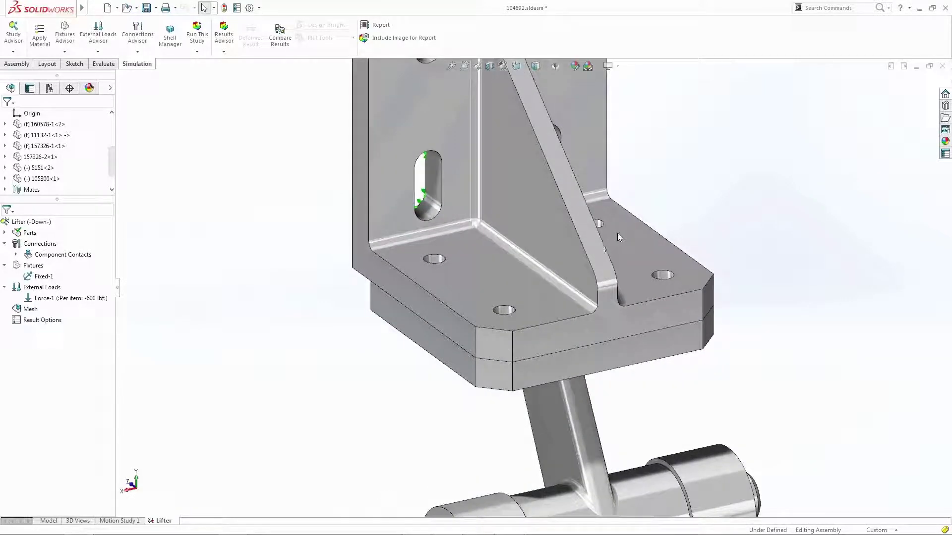
right_click_drag(260, 248, 260, 218)
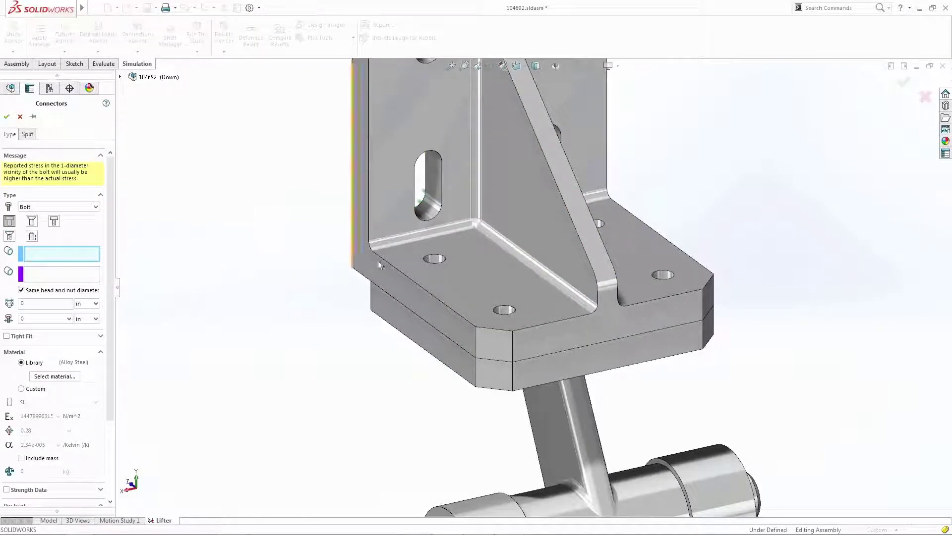
left_click(430, 254)
left_click_drag(111, 255, 112, 343)
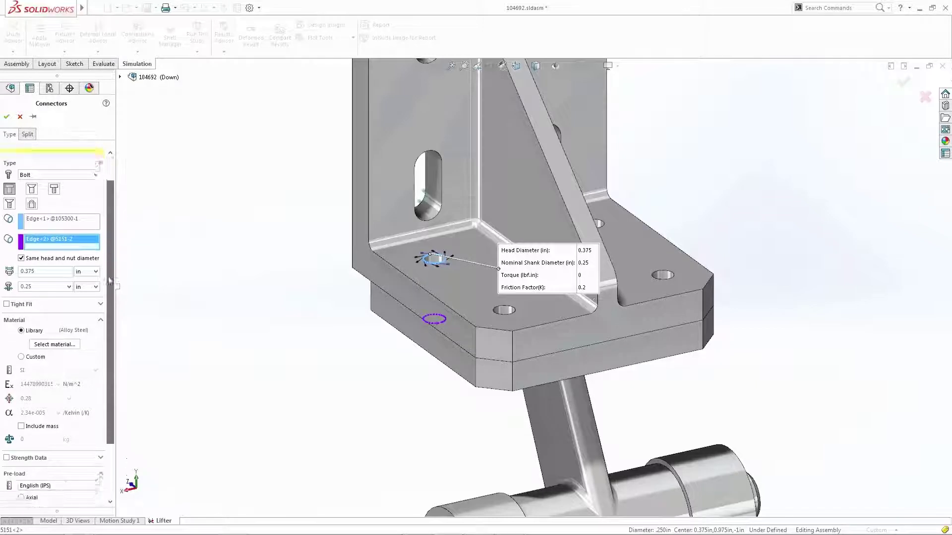
right_click(251, 305)
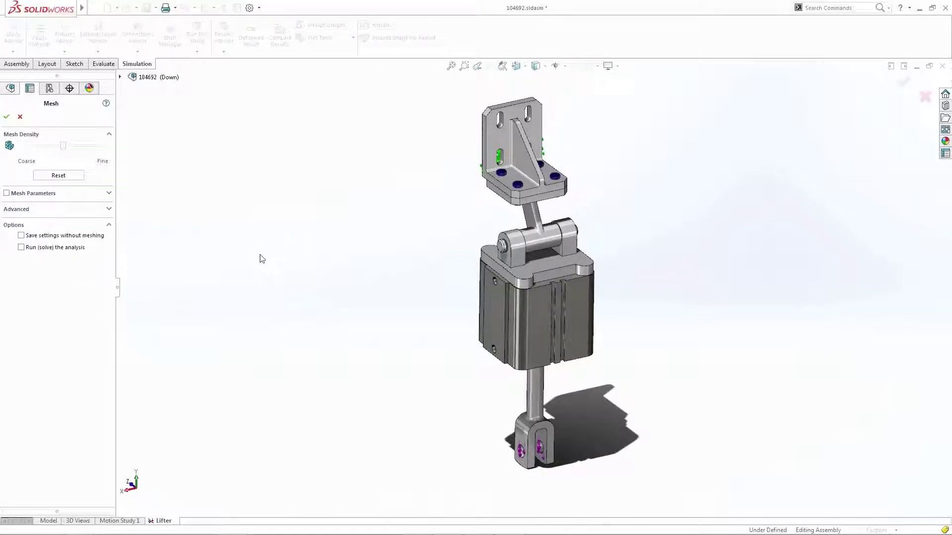
Mesh and run the Lifter study, then add an automatic Factor of Safety plot (minimum 0.51).
left_click(6, 117)
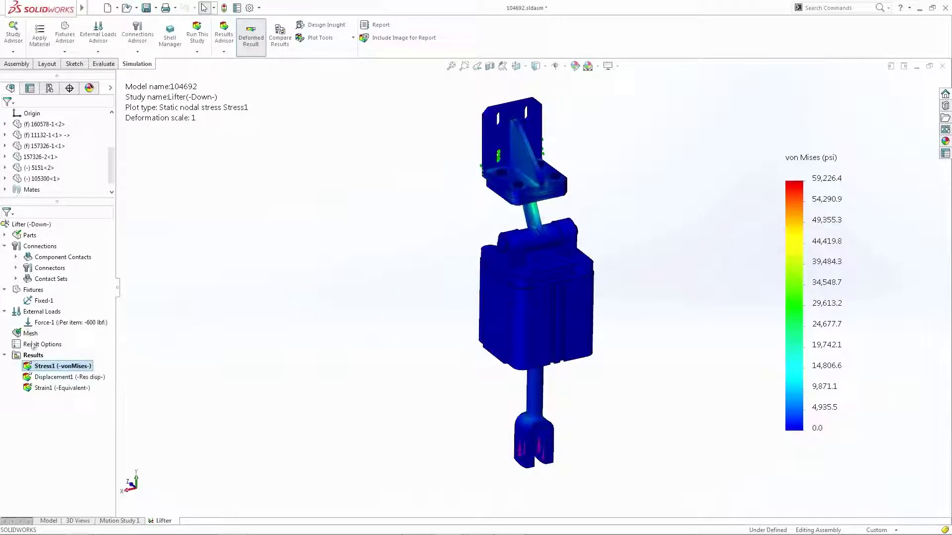
right_click(33, 355)
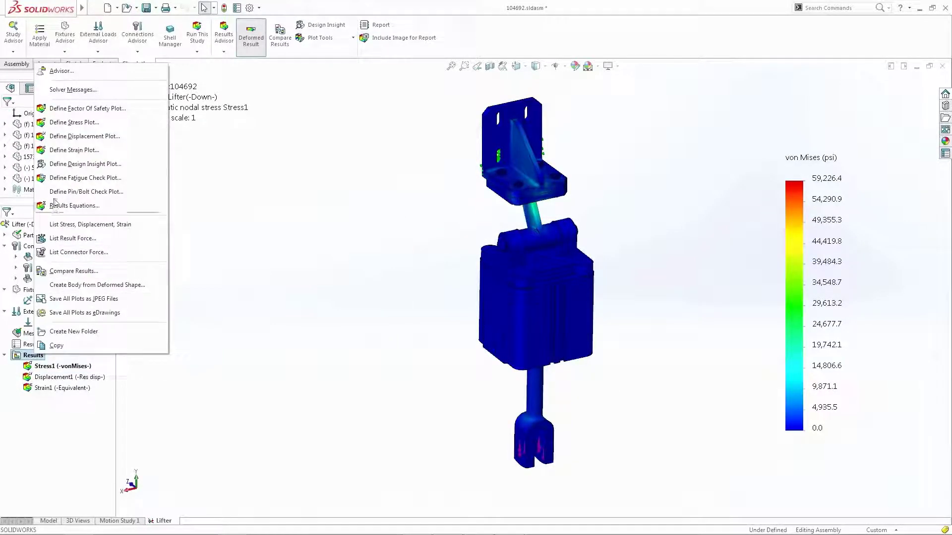
left_click(64, 113)
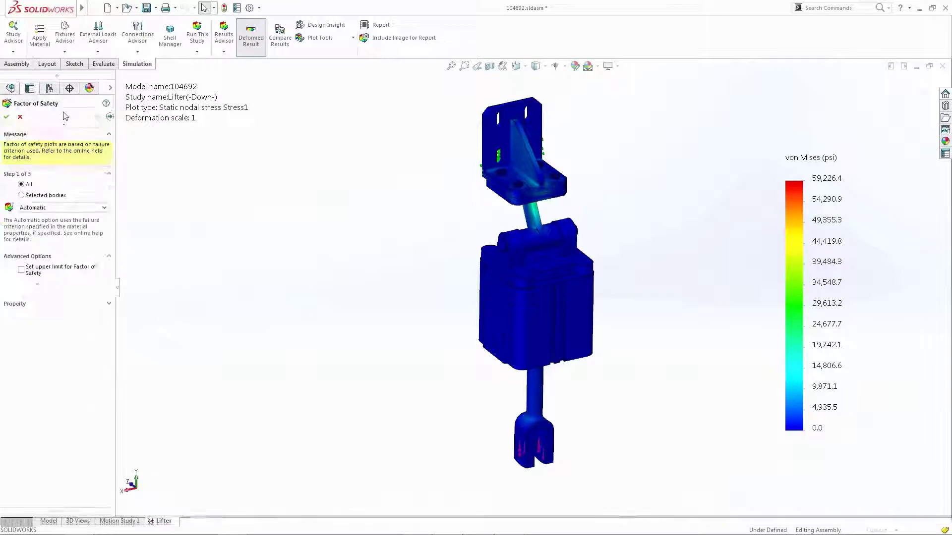
left_click(7, 116)
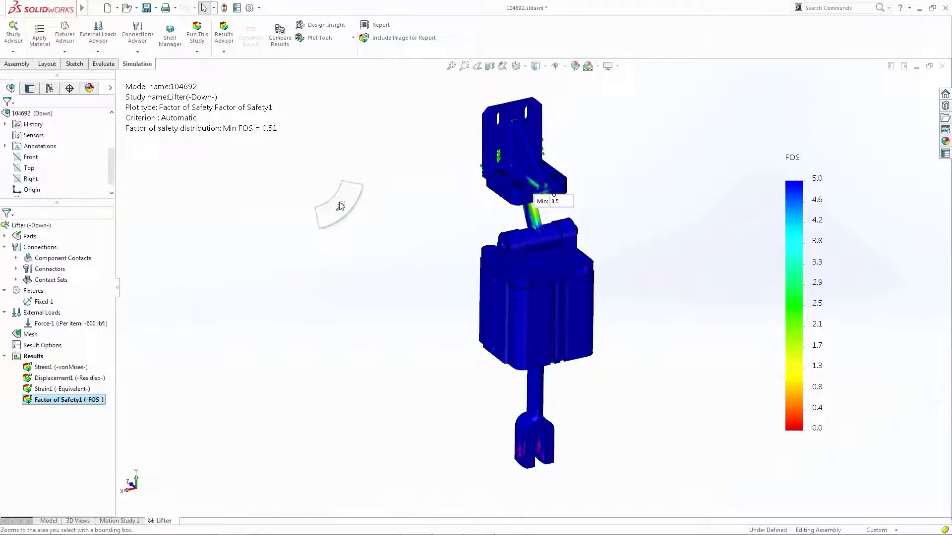
Zoom into the rod and clevis, rotate to a near-front view, and move the Min 0.5 label aside.
key("z")
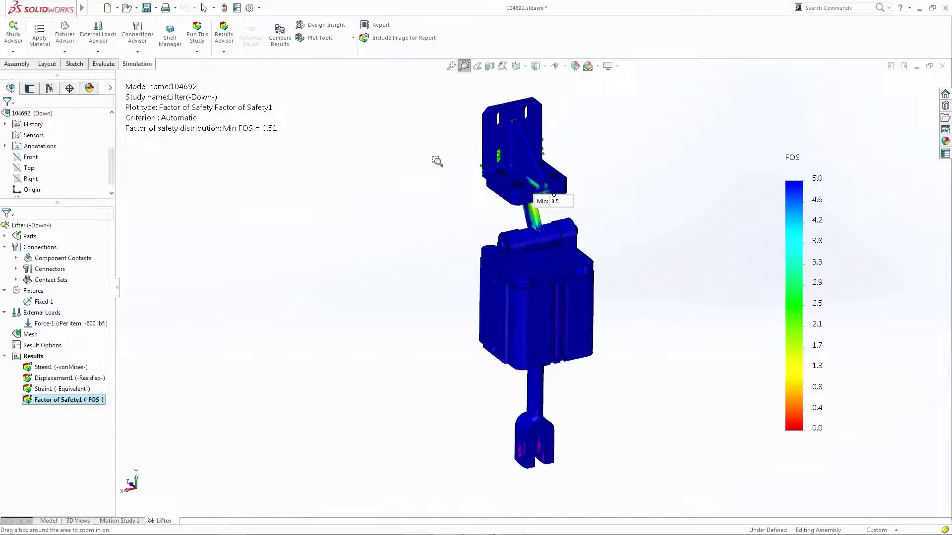
left_click_drag(435, 157, 656, 305)
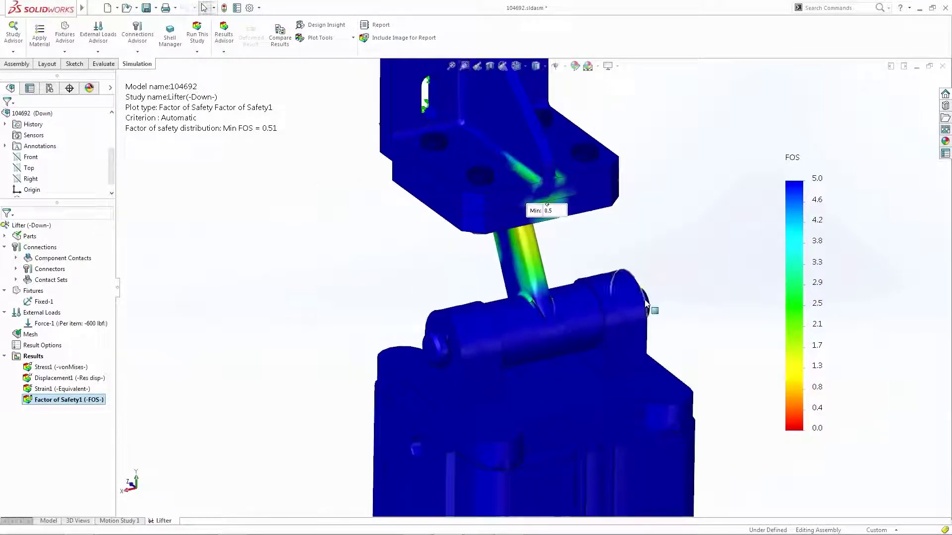
middle_click_drag(655, 304, 604, 218)
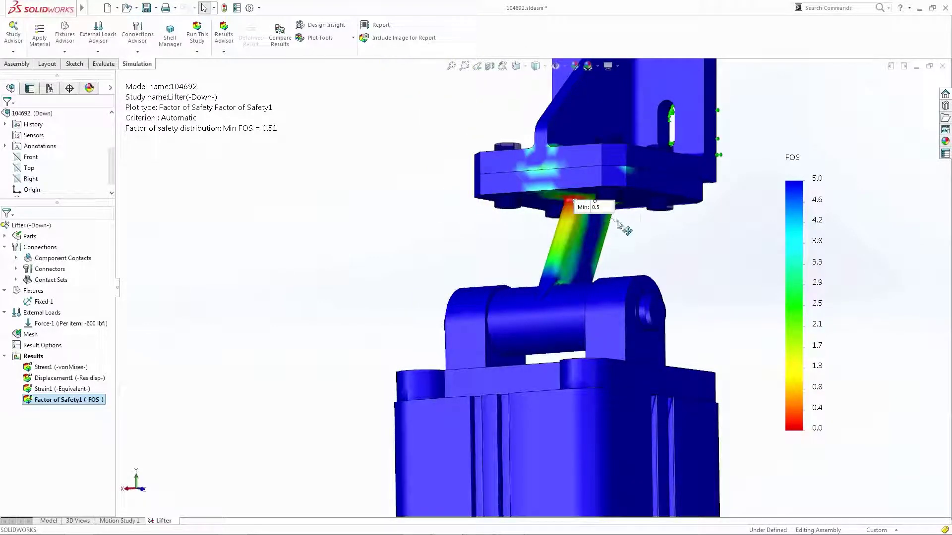
left_click_drag(604, 218, 667, 244)
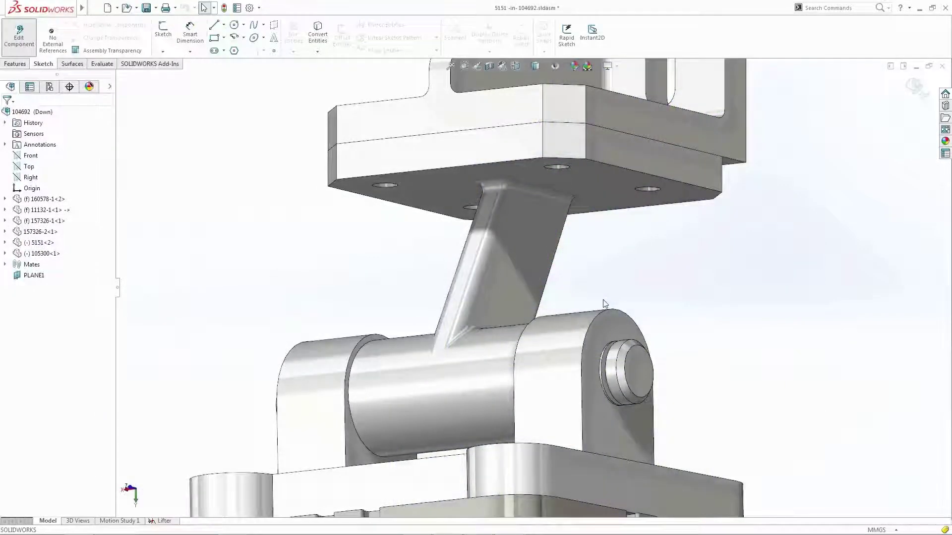
Thicken the 5151 slanted link and enlarge its flange fillet to 2.032 mm.
left_click(494, 302)
type("20")
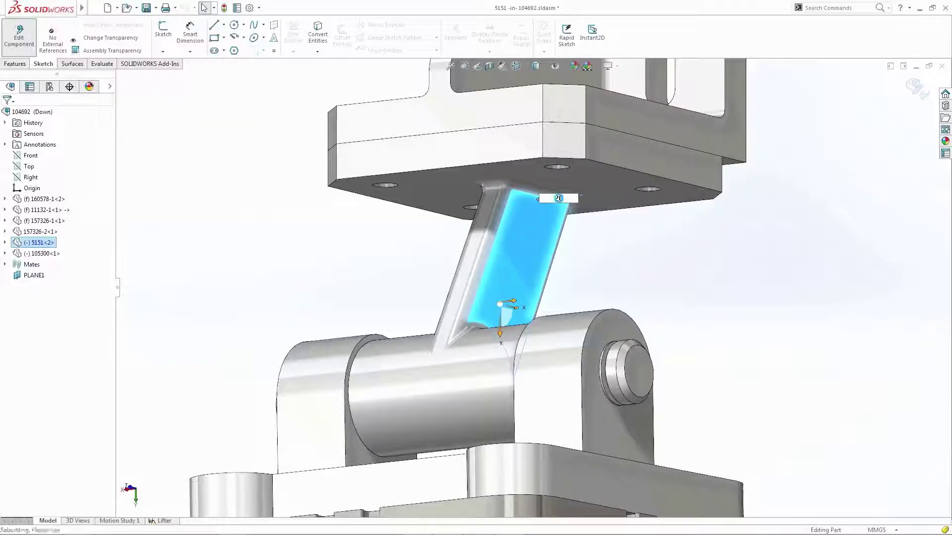
key("Return")
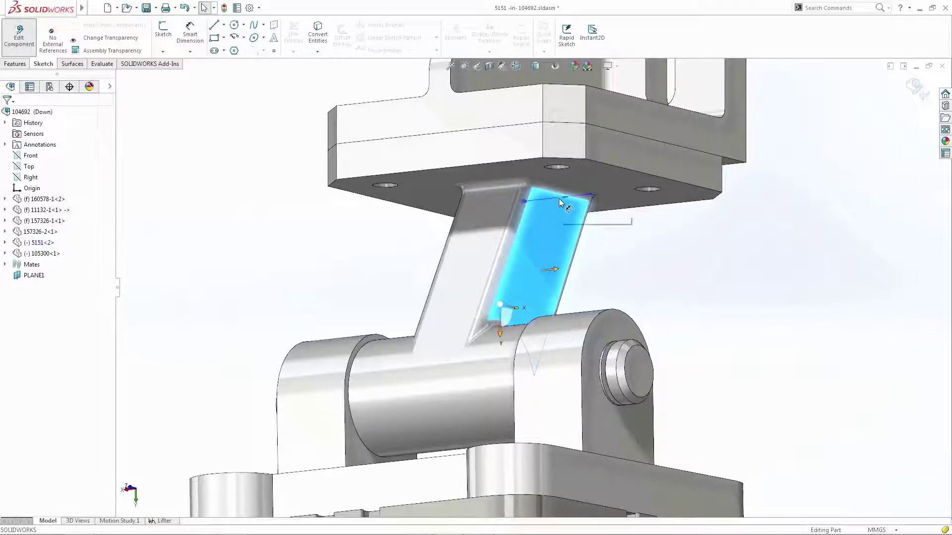
left_click(508, 184)
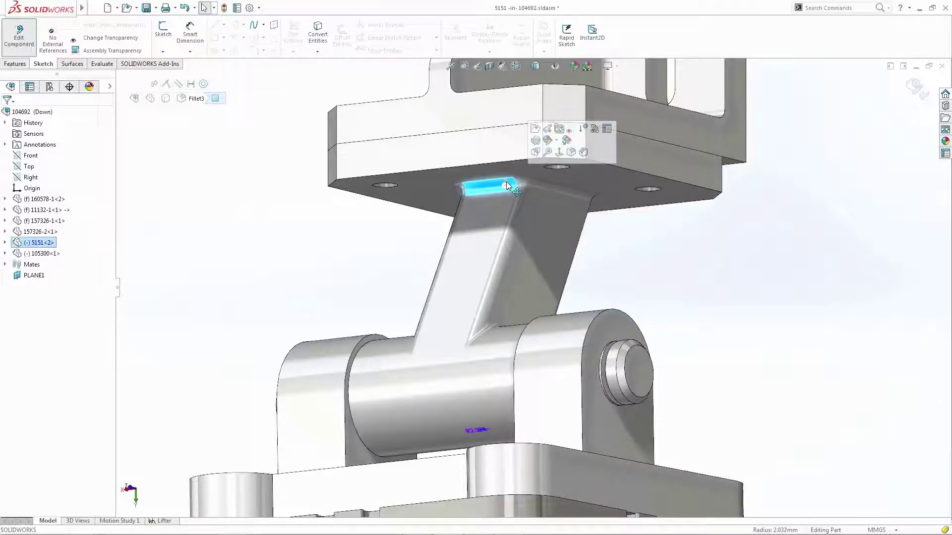
left_click_drag(506, 184, 498, 199)
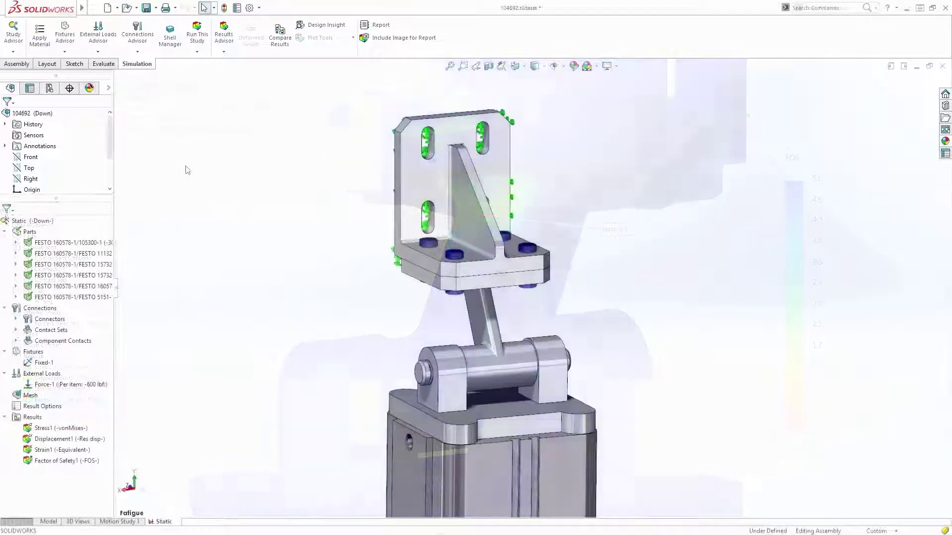
Create a new Fatigue study for the lifter.
left_click(13, 52)
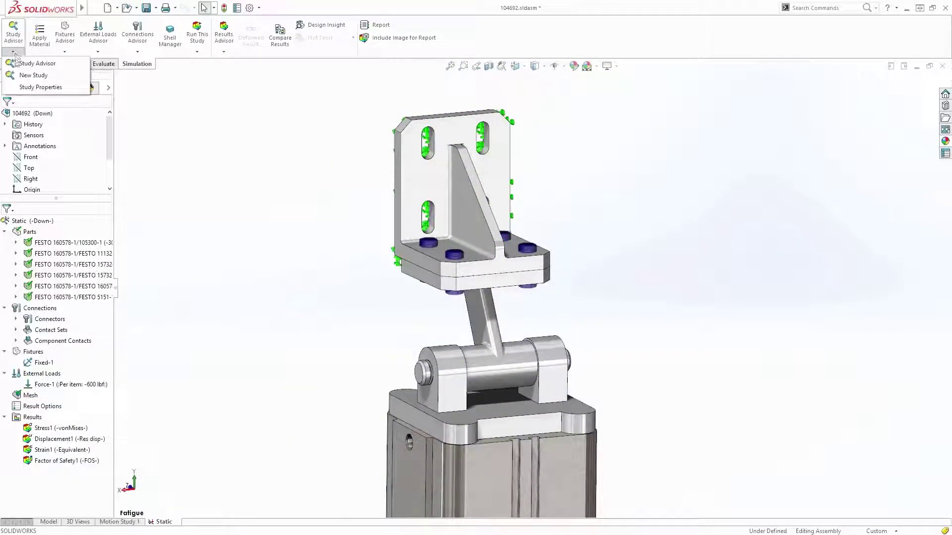
left_click(14, 74)
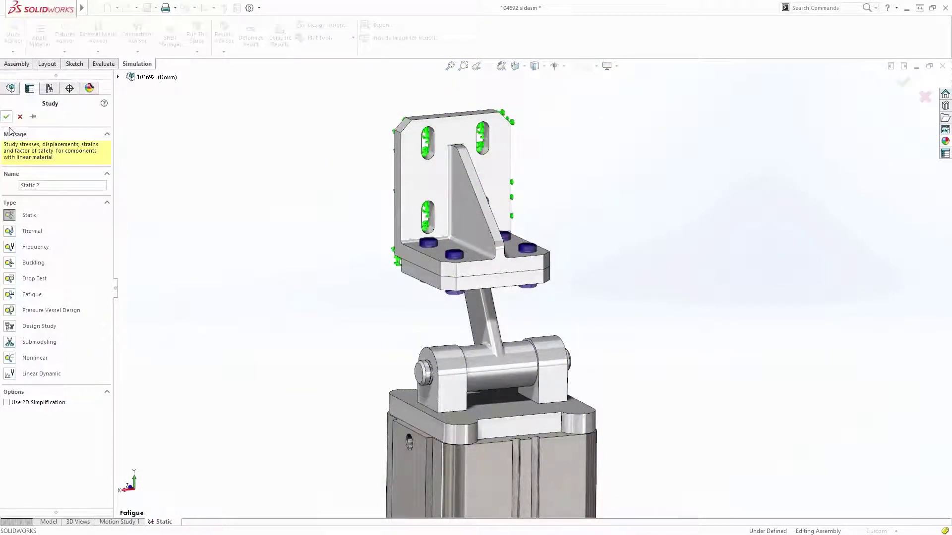
left_click(10, 295)
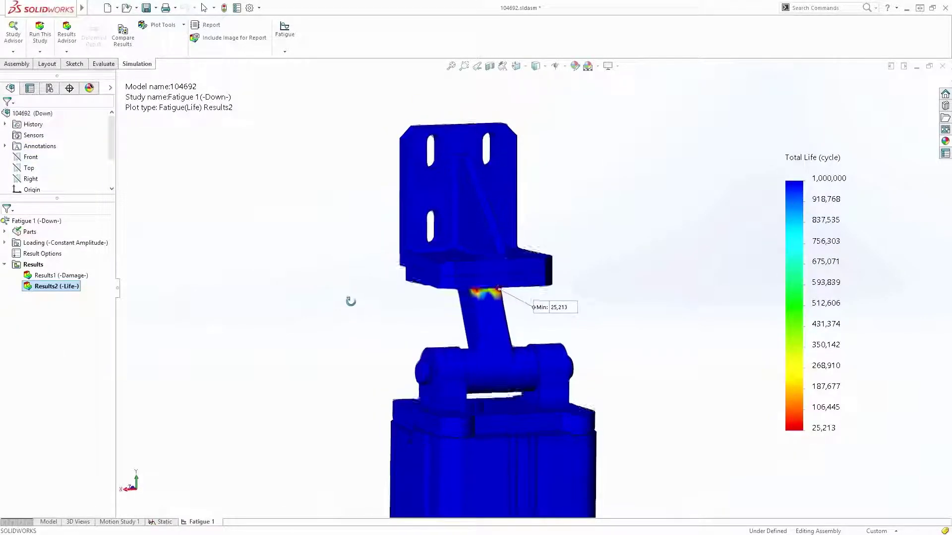
Tilt and zoom in on the flange to inspect the fatigue life result (minimum 25,213 cycles).
middle_click_drag(351, 301, 350, 272)
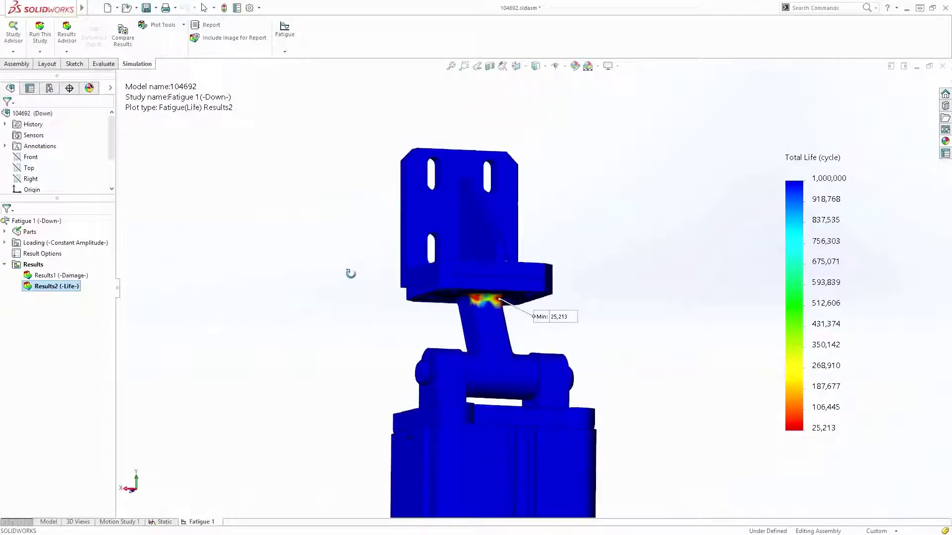
right_click_drag(355, 277, 374, 293)
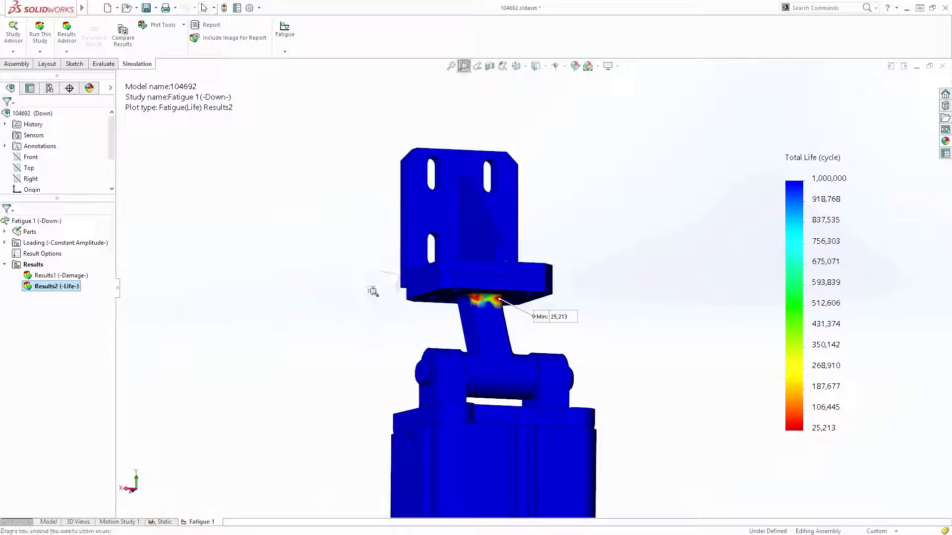
mouse_move(385, 253)
left_mouse_down()
mouse_move(504, 321)
mouse_move(618, 365)
left_mouse_up()
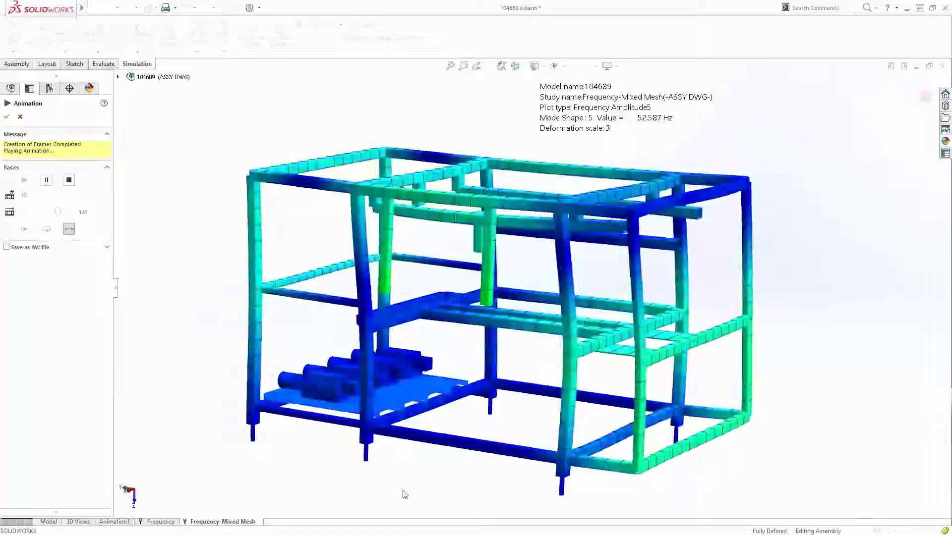
Orbit the frame to watch the 52.587 Hz mode 5 animation from another angle.
middle_click_drag(404, 495, 468, 490)
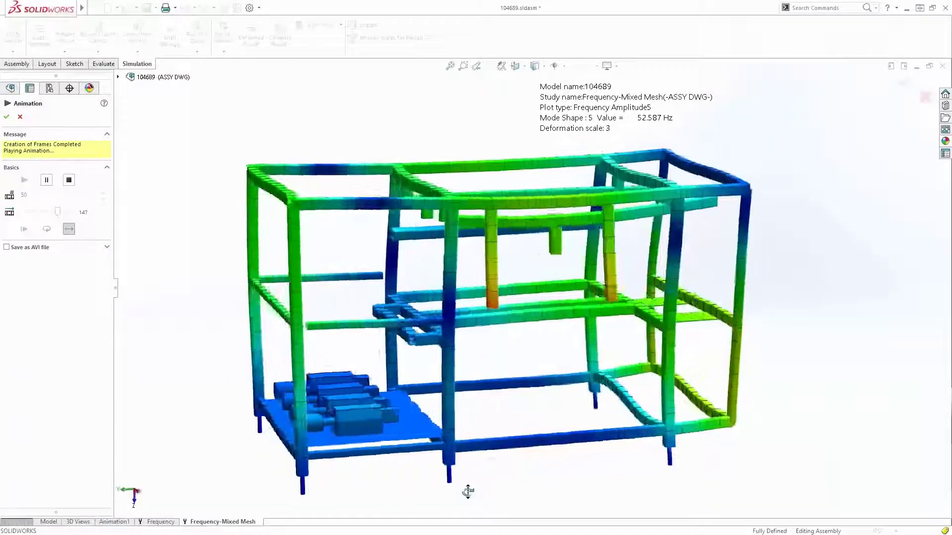